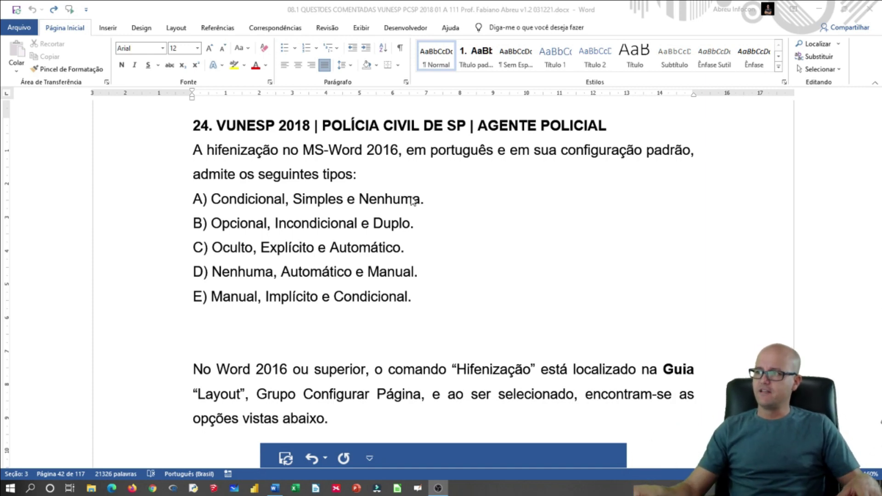
Step: Put the caret after answer D in the exam document, then create a new blank document
key("alt+Tab")
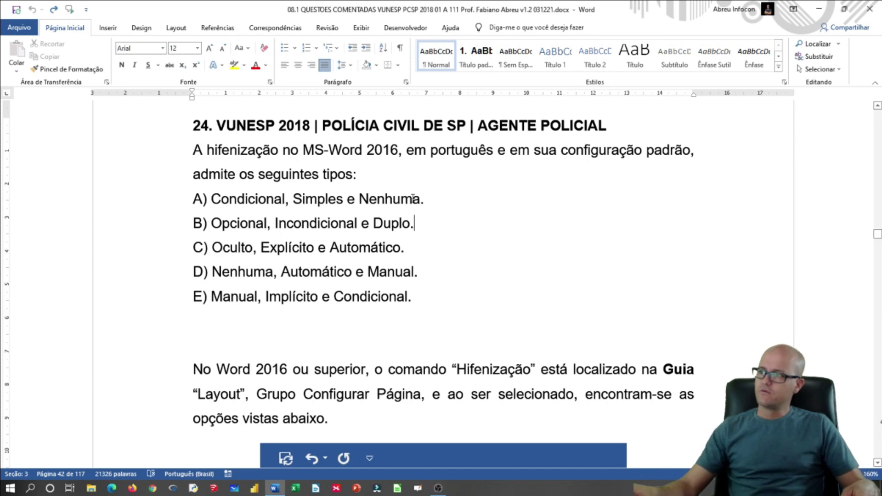
left_click(422, 275)
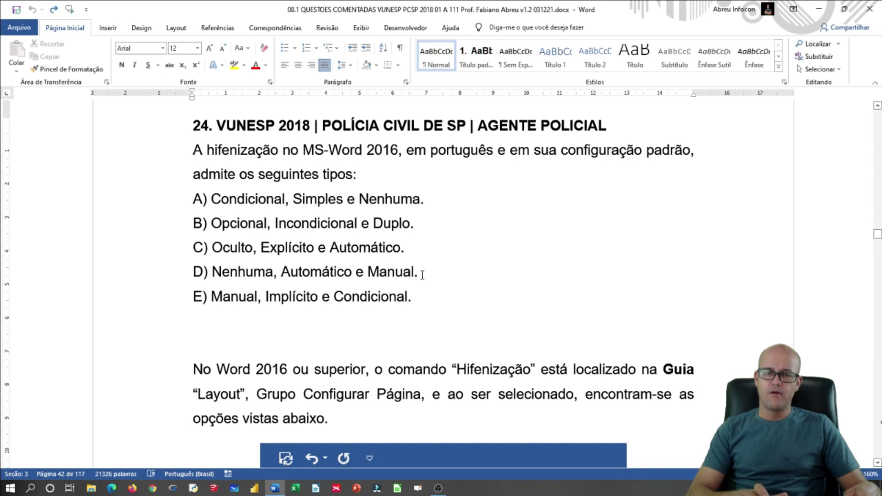
key("ctrl+n")
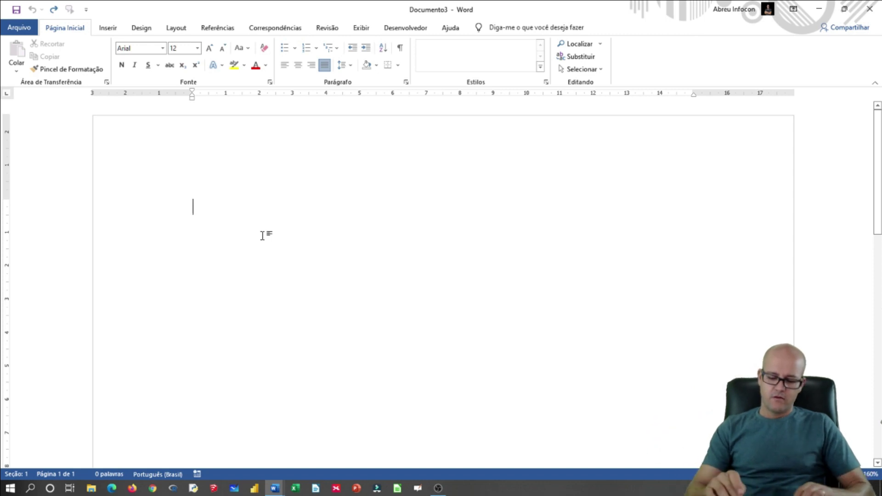
Step: Generate four paragraphs of sample text with =rand(4) and select all of it
type("=rand")
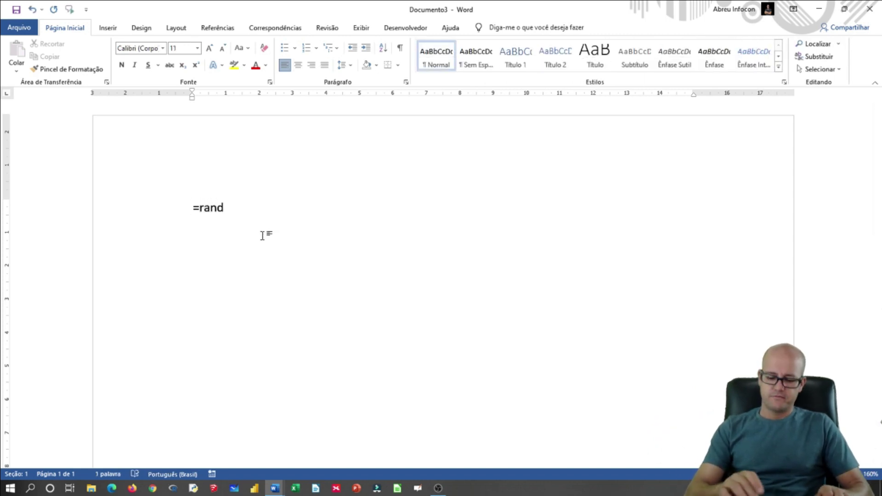
type("(4,4")
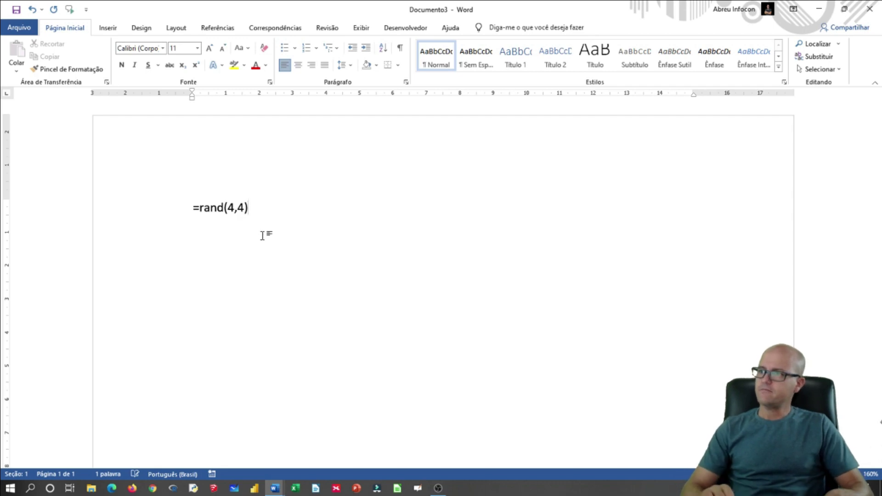
key("Return")
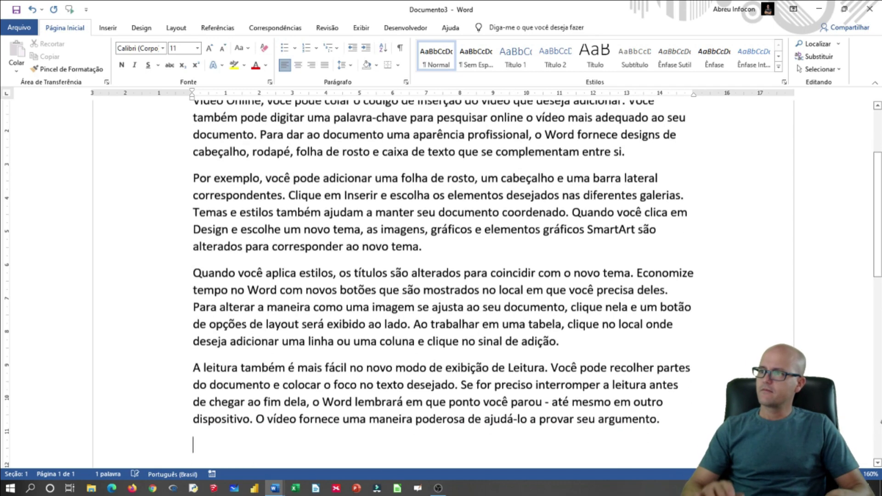
scroll(501, 236, "up", 3)
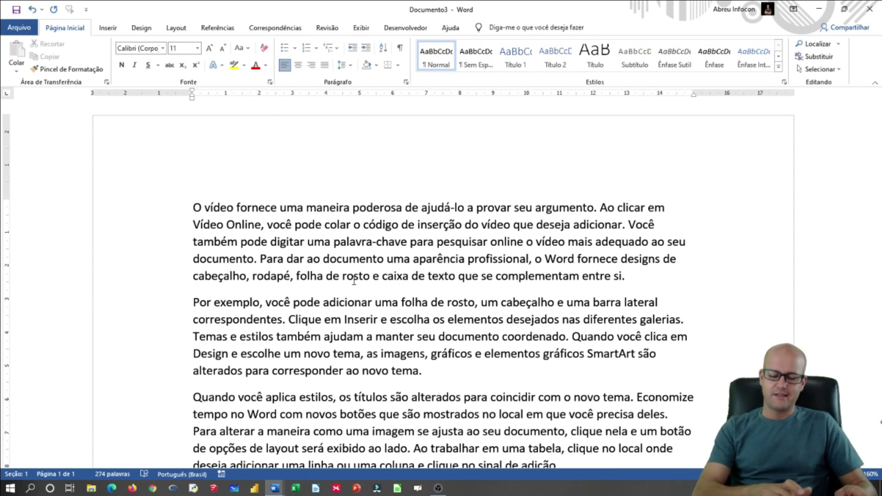
key("ctrl+a")
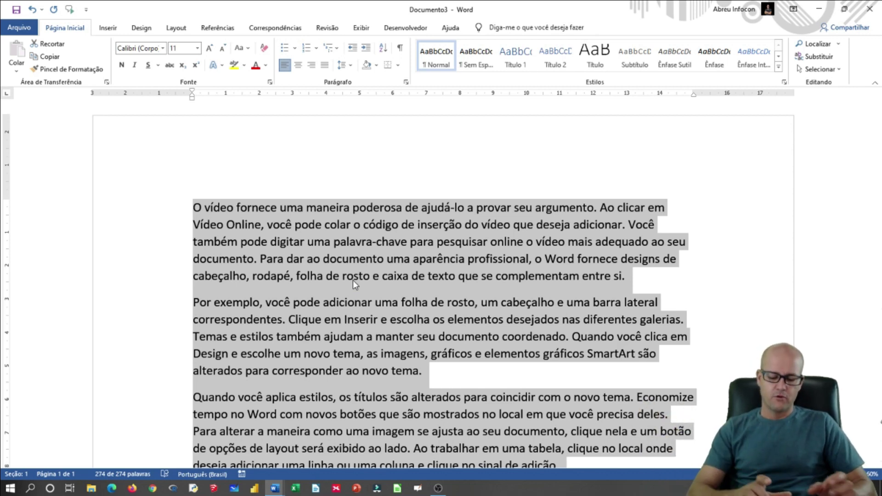
Step: Justify all the selected sample paragraphs
key("ctrl+j")
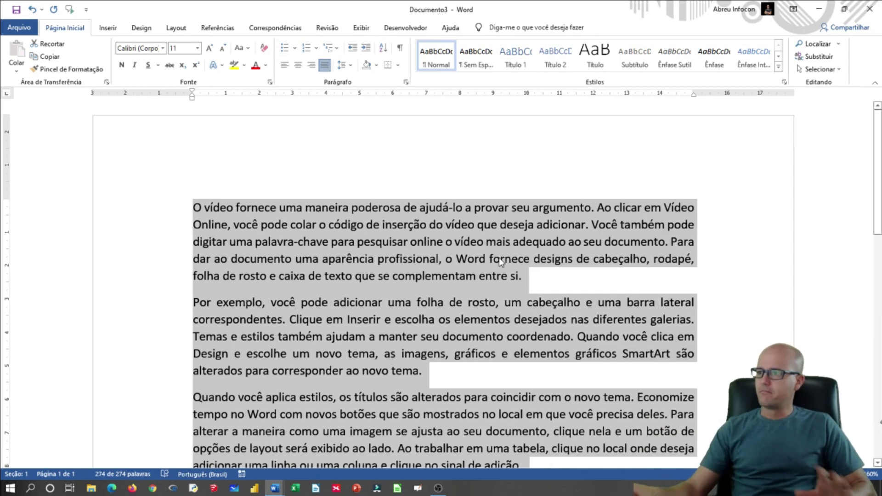
scroll(542, 269, "down", 2)
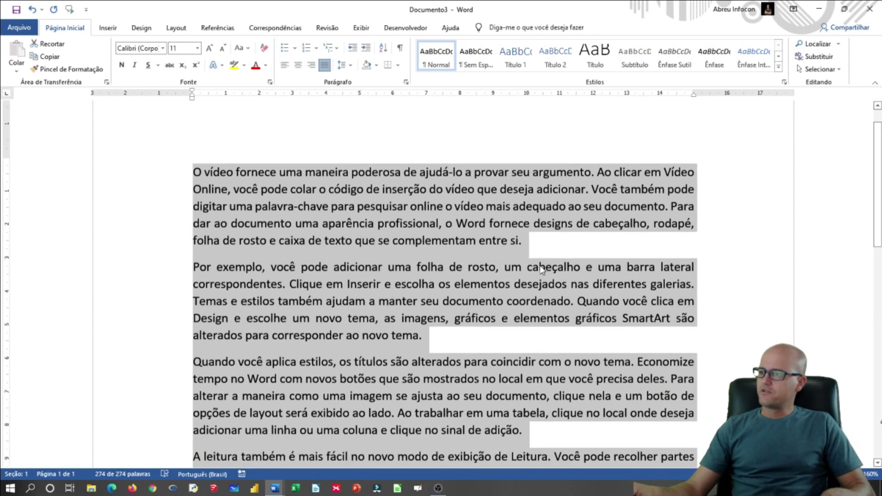
scroll(667, 321, "down", 3)
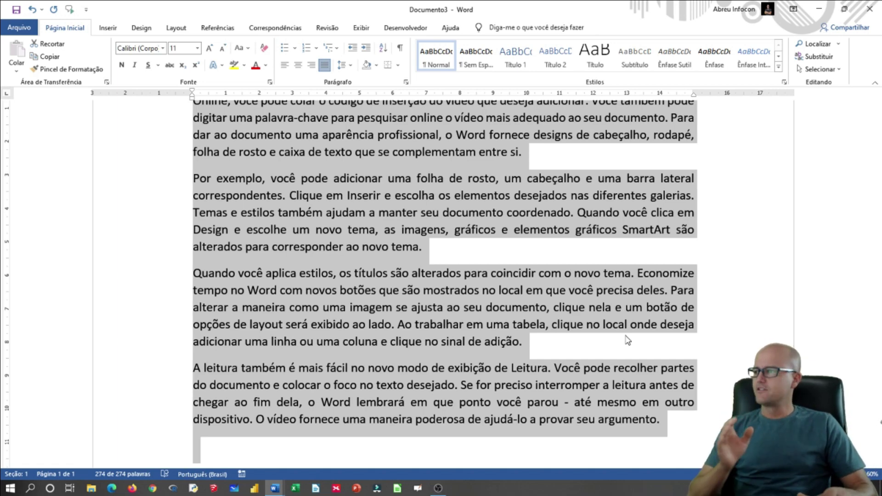
scroll(659, 290, "up", 3)
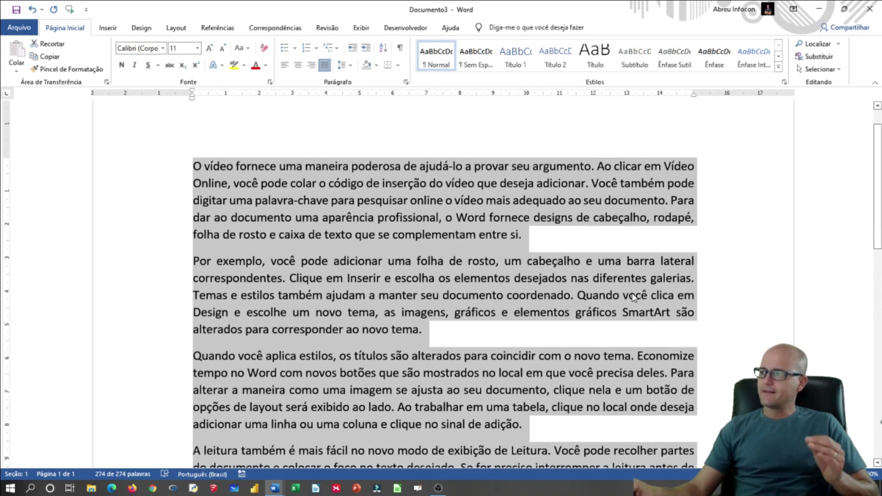
Step: Clear the selection and switch back to the exam question document
left_click(694, 169)
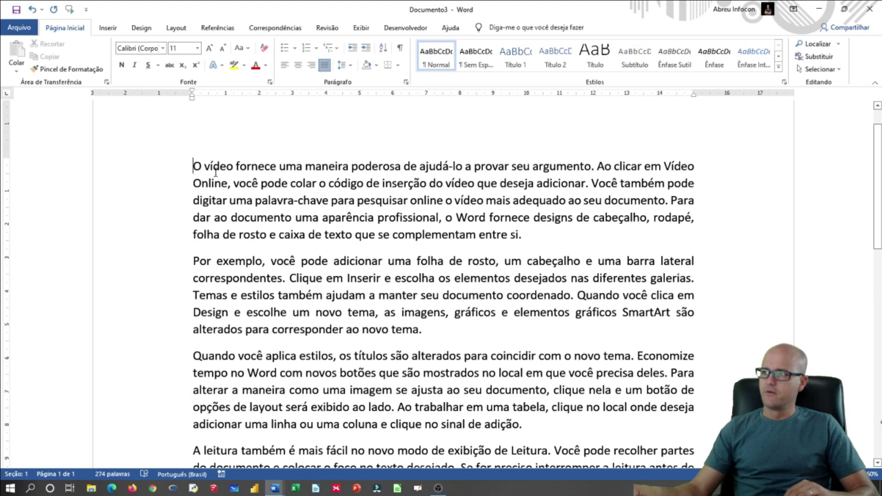
left_click(232, 184, "shift")
scroll(461, 239, "up", 4, "ctrl")
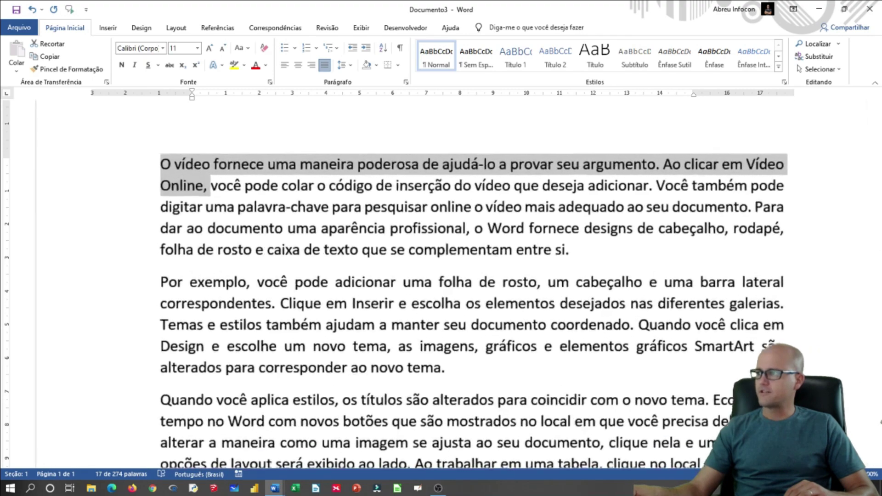
left_click(789, 170)
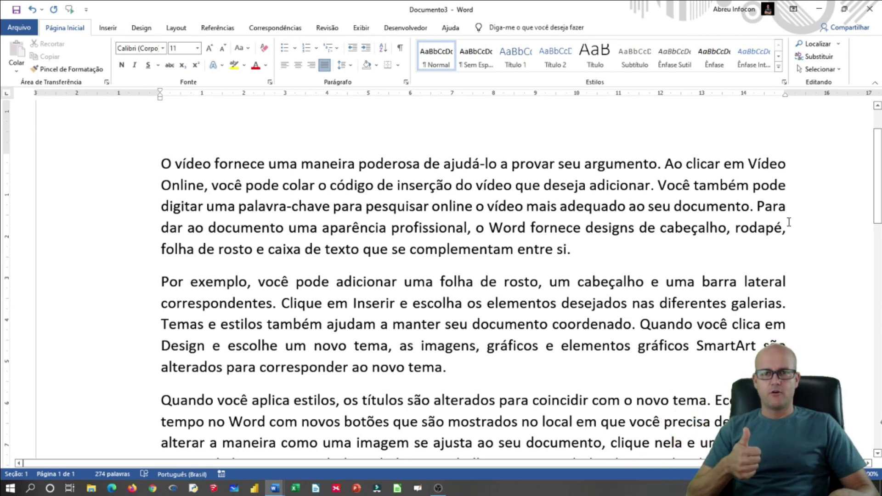
key("alt+Tab")
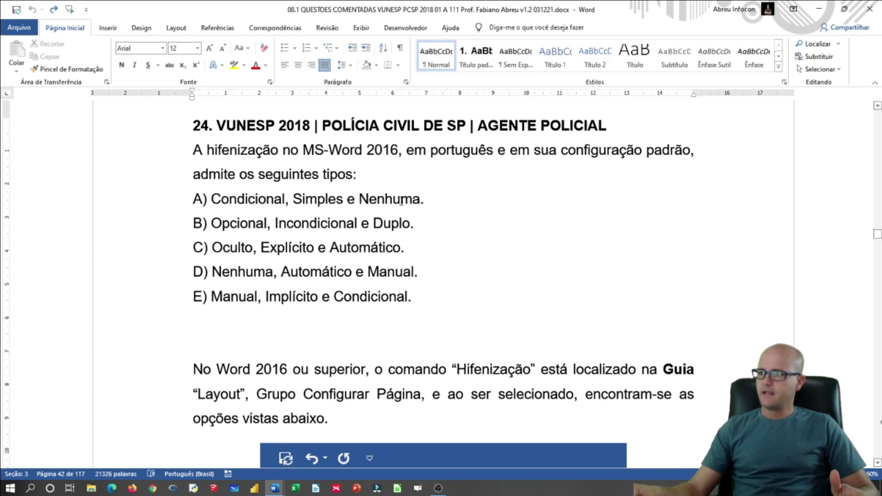
Step: Highlight 'Nenhuma.' in option A briefly, then return to Documento3
double_click(398, 200)
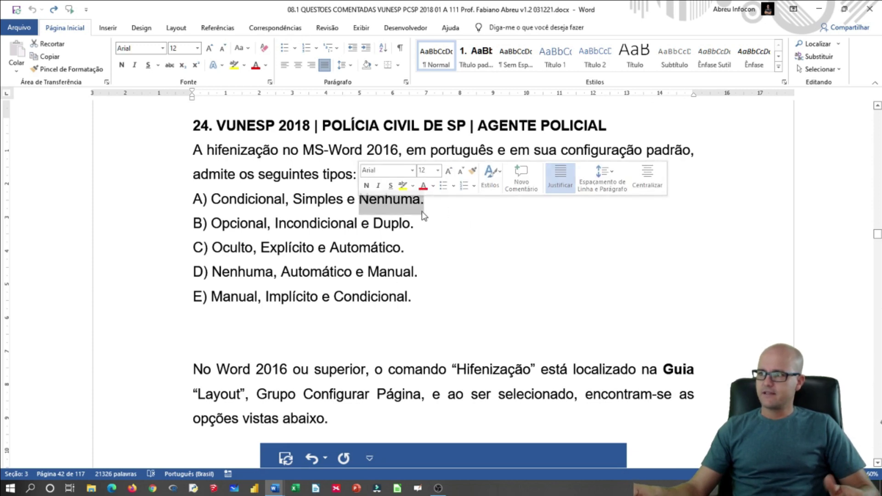
left_click(317, 201)
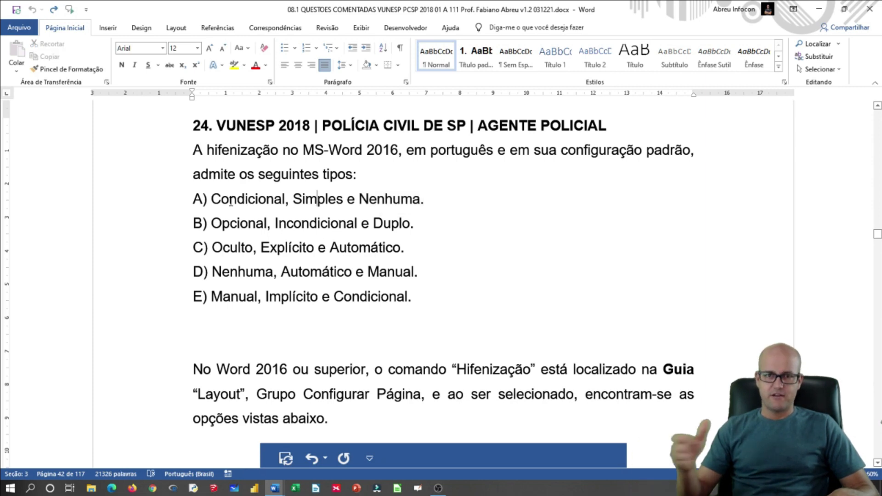
key("alt+Tab")
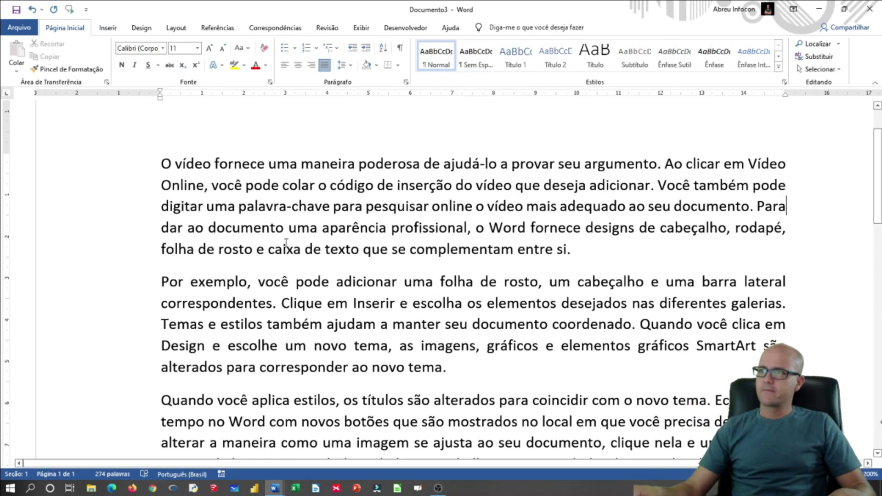
Step: Show the Layout tab's Hifenização list with Nenhuma, Automático and Manual
left_click(180, 29)
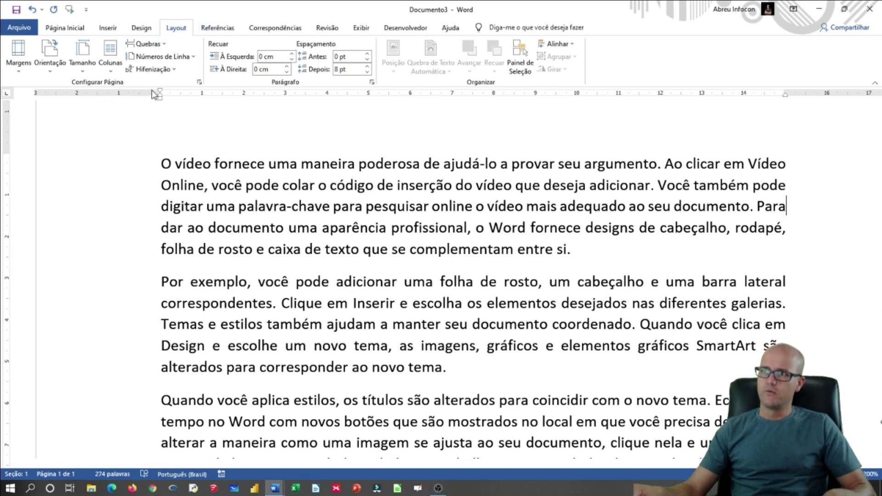
left_click(172, 70)
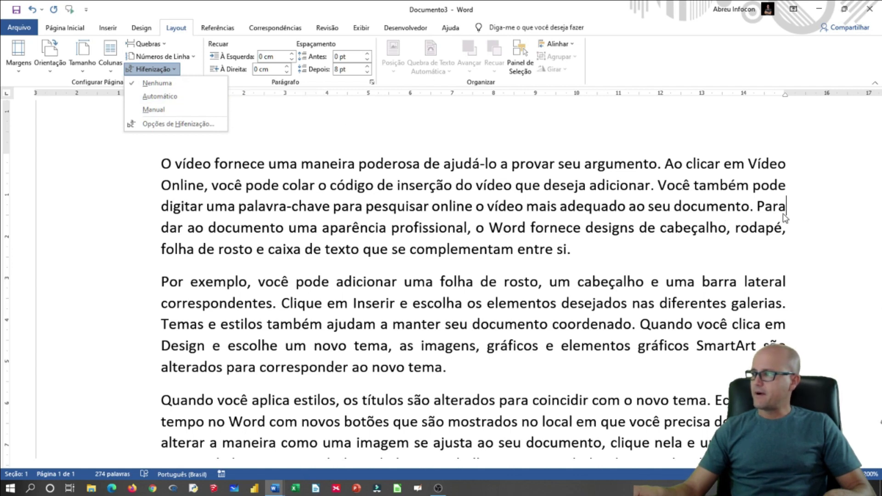
Step: Apply Automático hyphenation, bold 'corres-pondentes', then undo both the bold and the hyphenation
left_click(160, 96)
left_click_drag(740, 279, 236, 308)
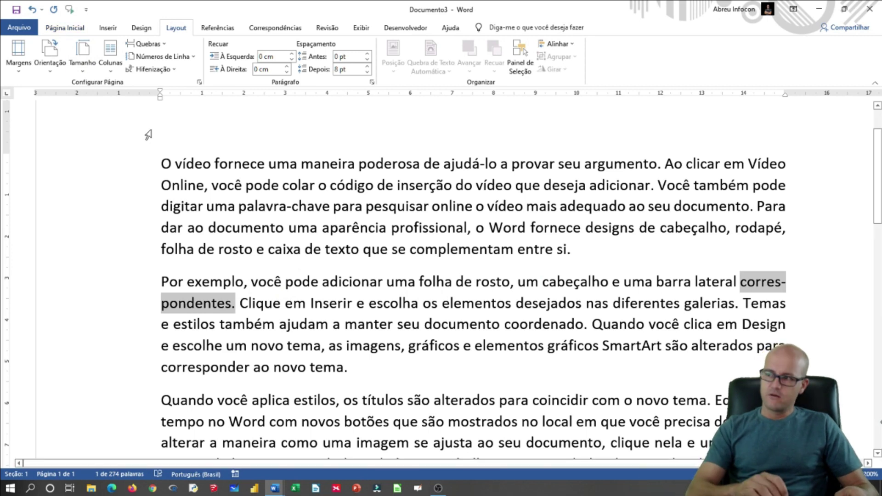
key("ctrl+n")
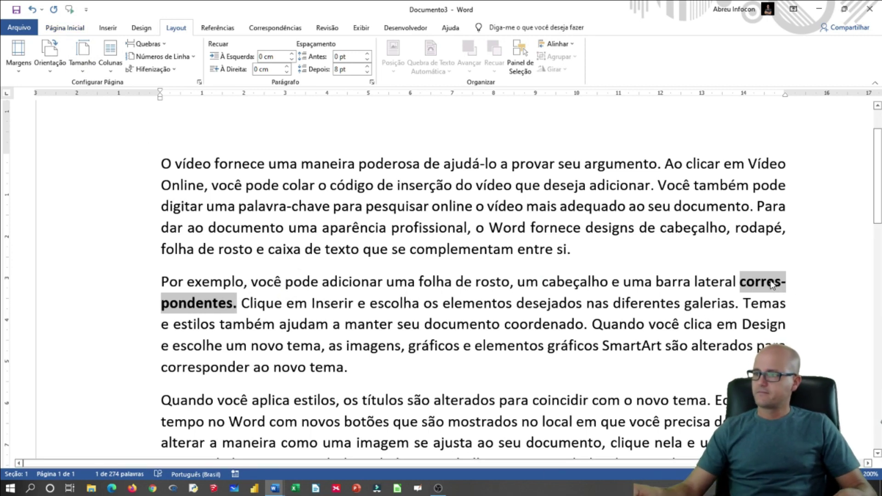
left_click(767, 282)
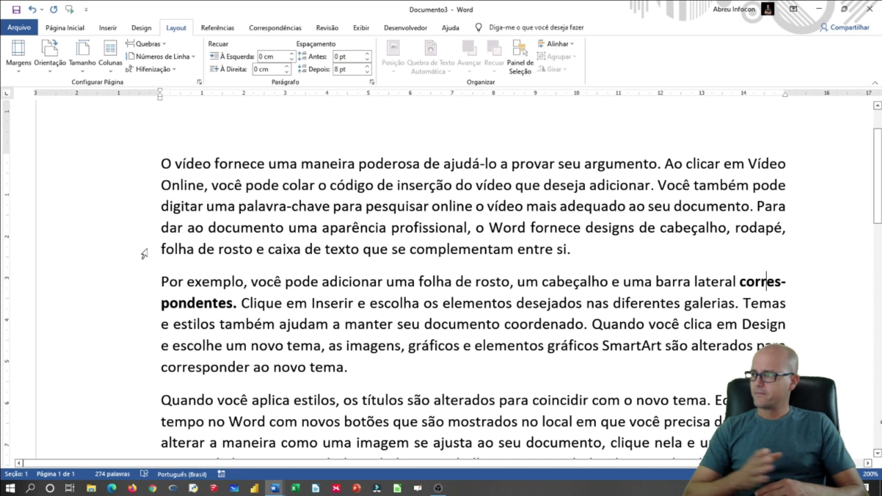
key("ctrl+z")
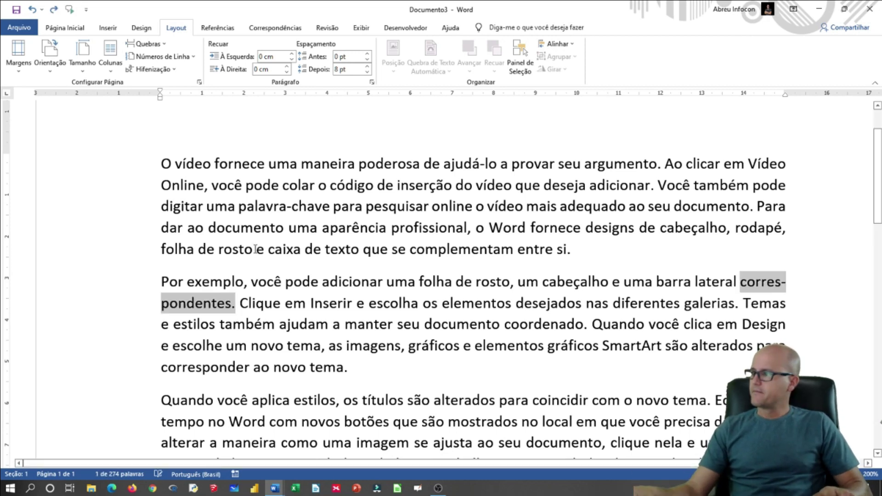
key("ctrl+z")
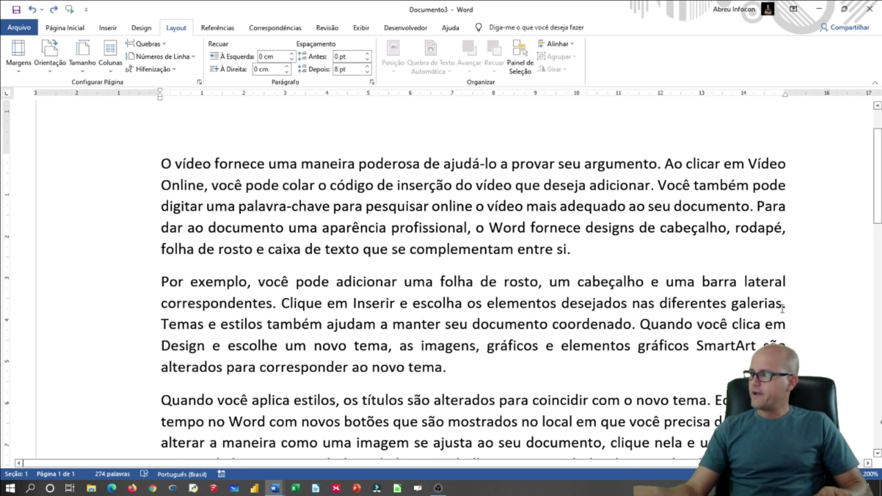
Step: Bold 'correspondentes.' at the start of its line in the second paragraph
left_click_drag(276, 306, 184, 308)
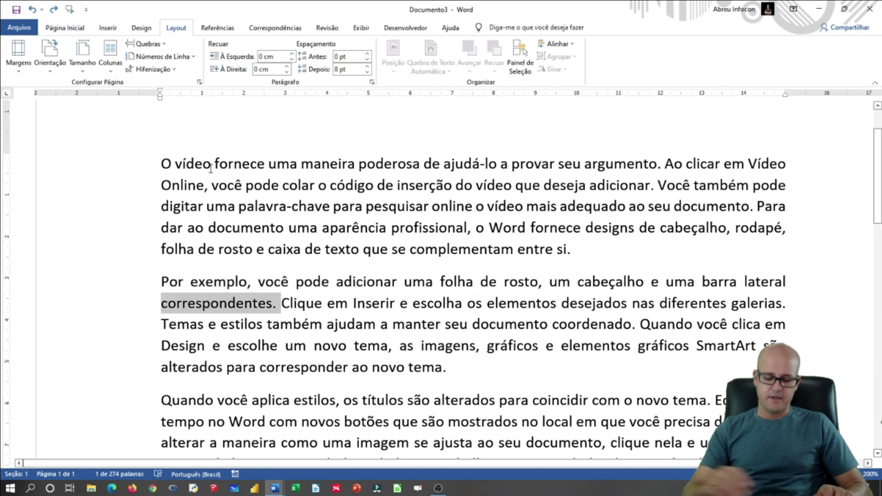
key("ctrl+n")
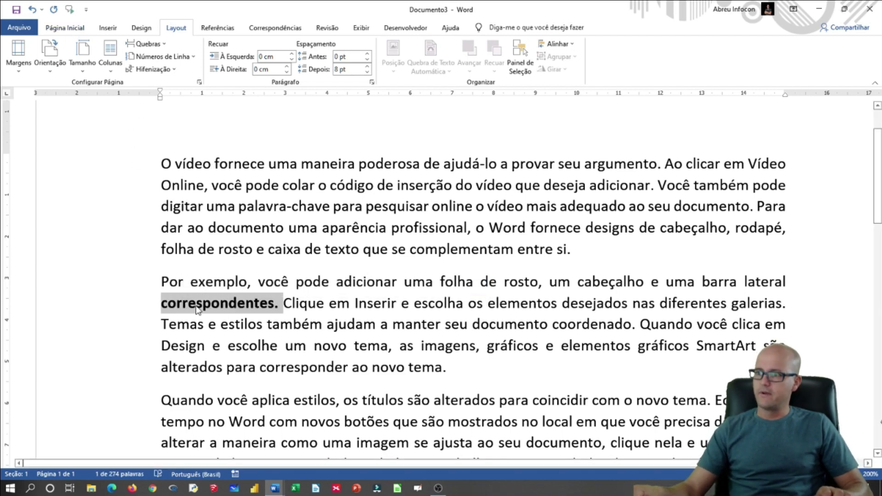
left_click(204, 305)
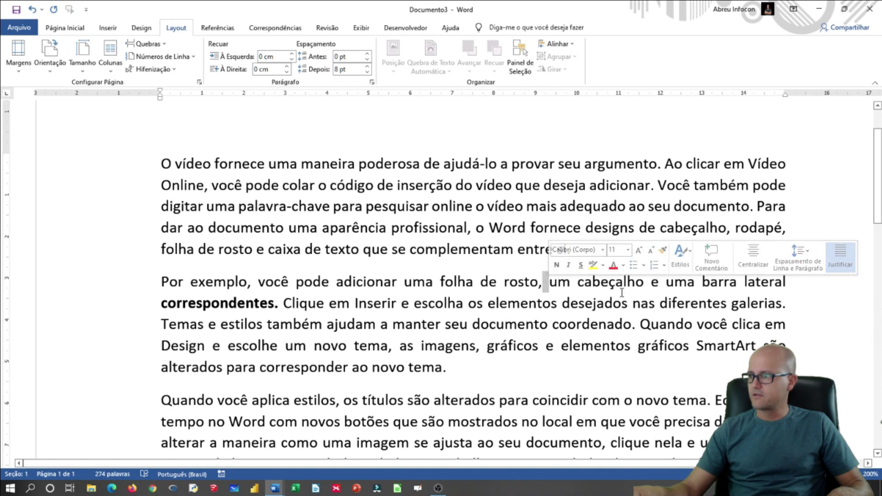
double_click(649, 283)
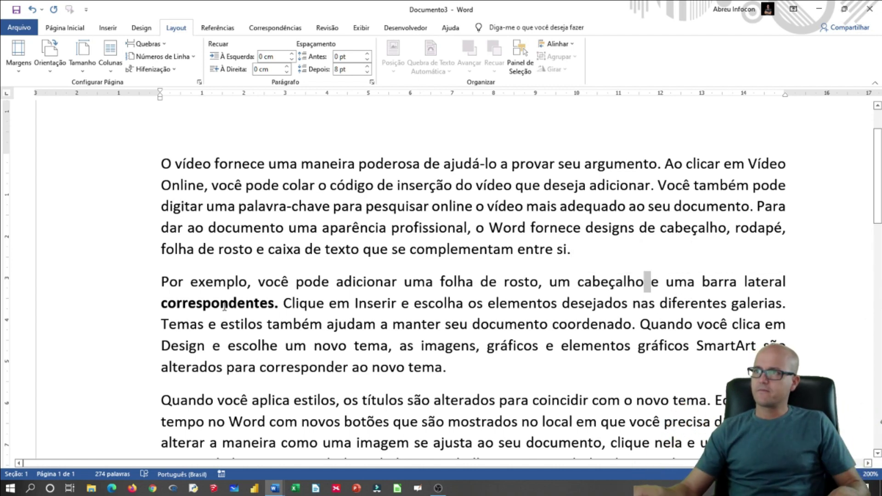
left_click(174, 70)
left_click(169, 98)
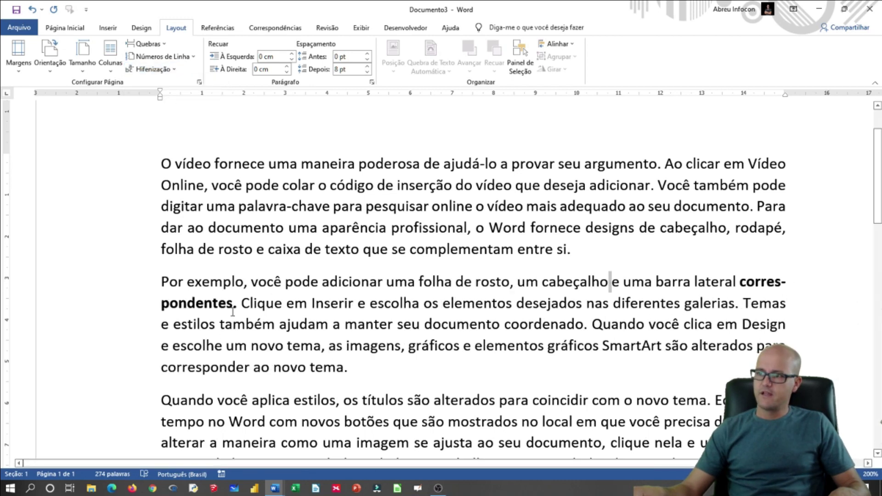
left_click(179, 70)
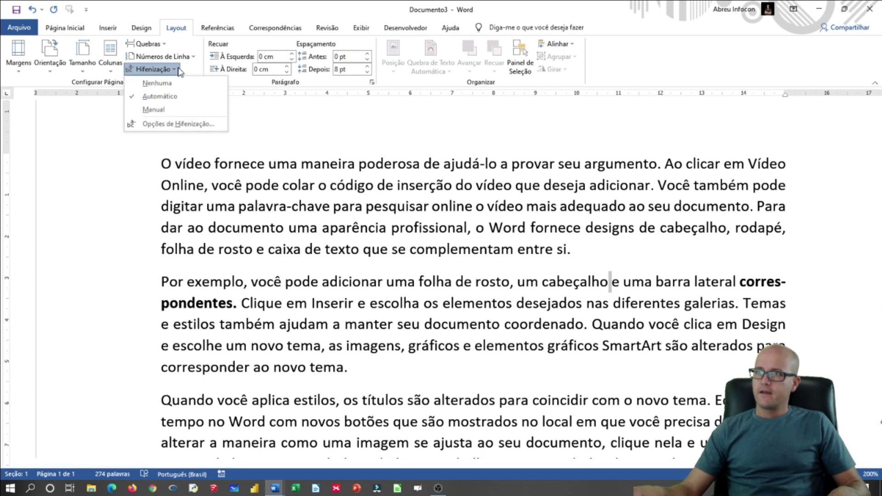
left_click(154, 110)
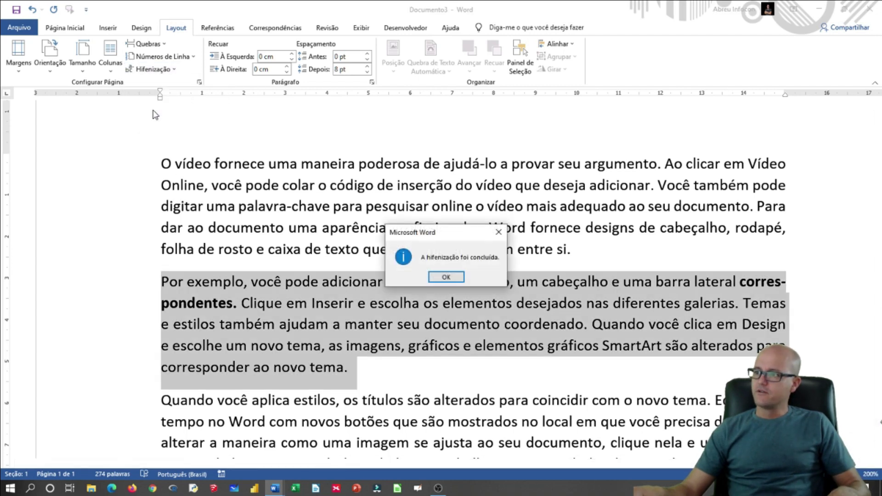
left_click(447, 277)
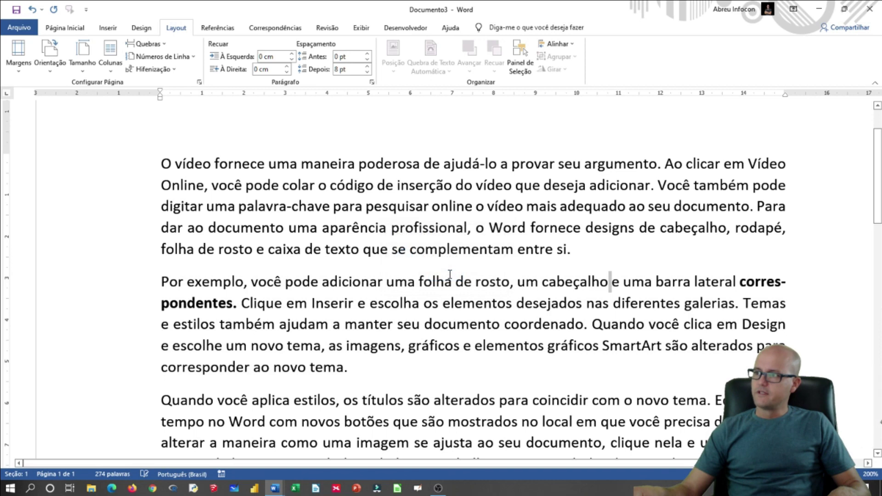
left_click(179, 74)
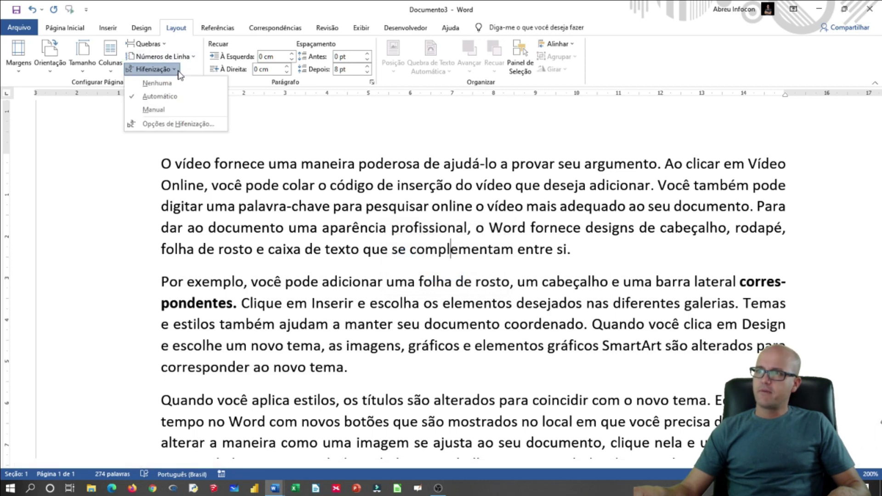
left_click(175, 112)
left_click(445, 277)
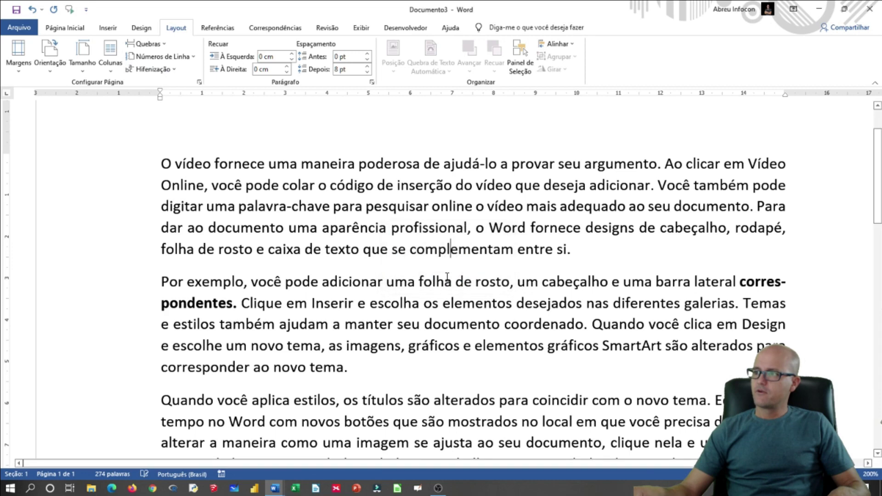
Step: Undo the earlier changes, justify all the text, and start Manual hyphenation
key("ctrl+z")
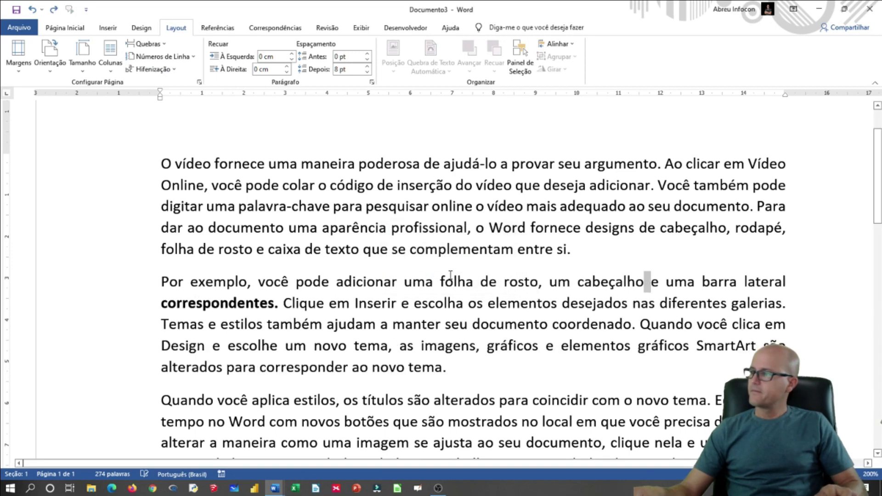
key("ctrl+z")
key("ctrl+z")
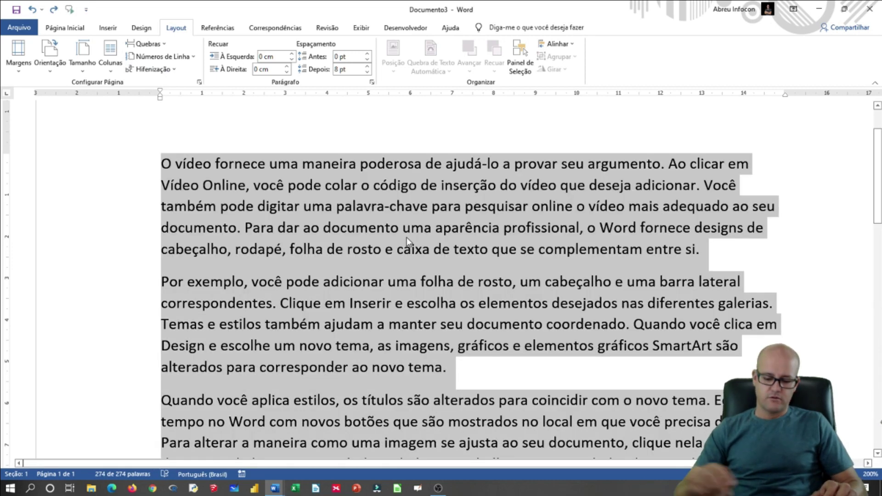
key("ctrl+j")
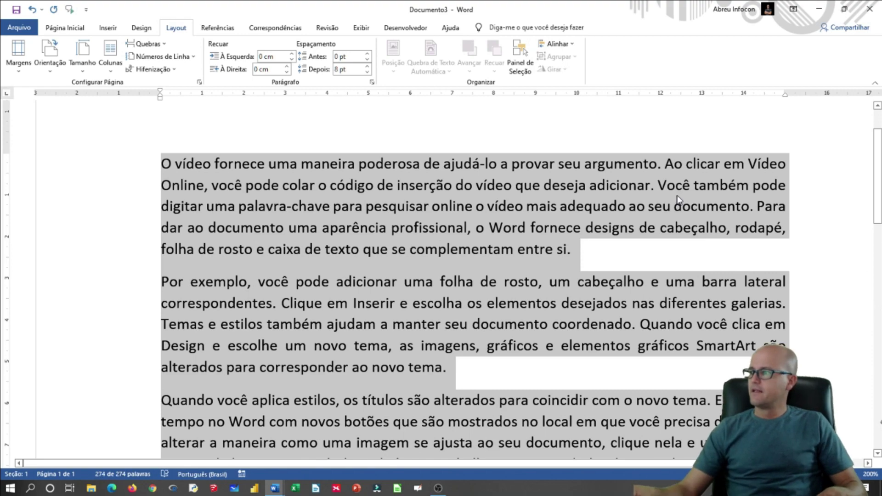
left_click(152, 69)
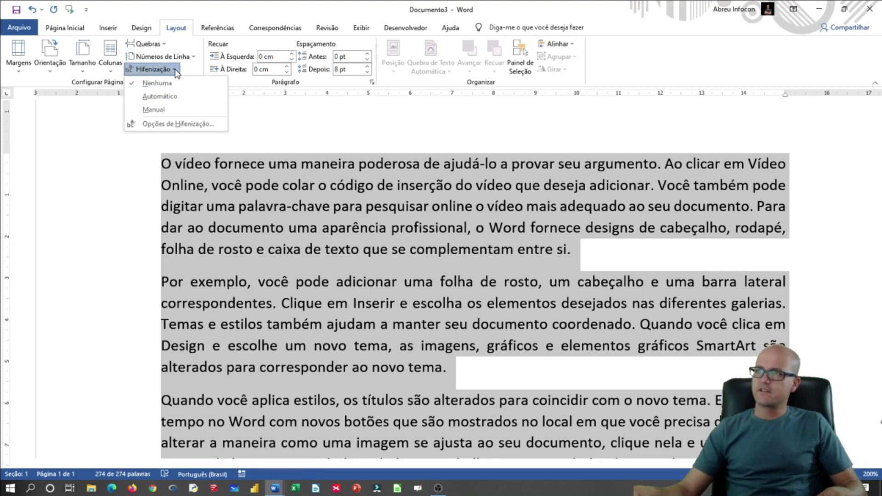
left_click(146, 110)
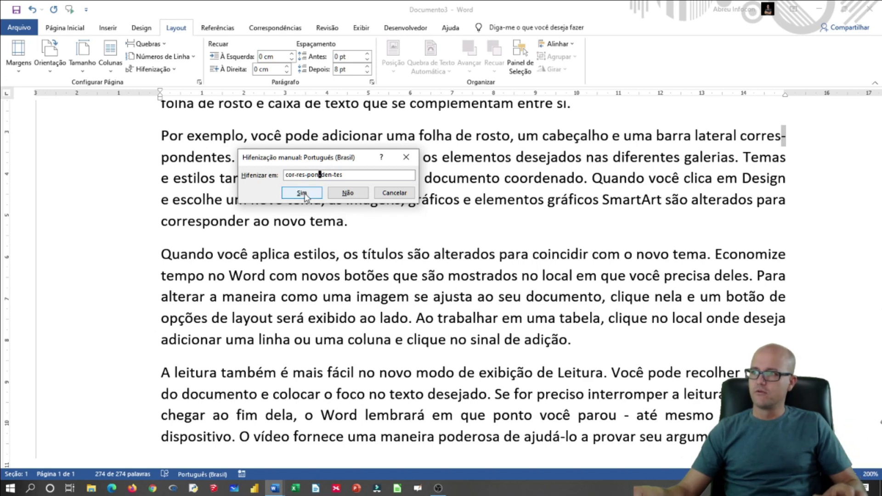
Step: Accept the suggested breaks in correspondentes, alterados and dispositivo until hyphenation completes
left_click(302, 193)
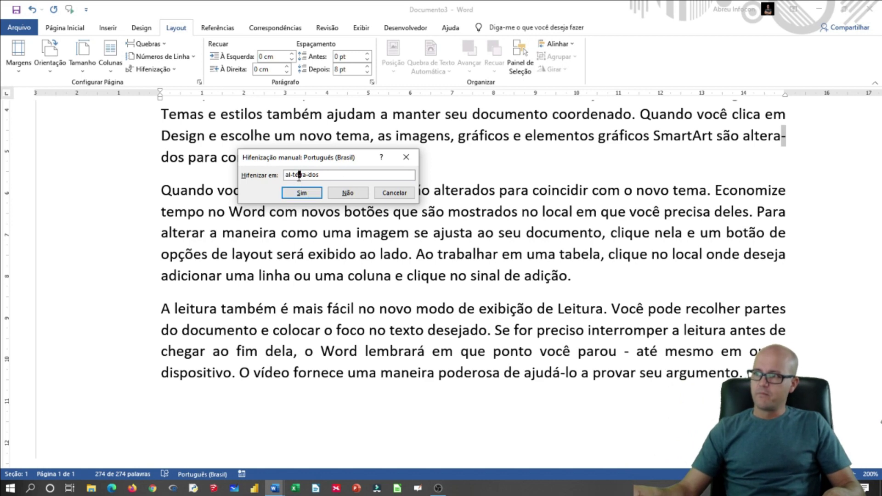
left_click(297, 196)
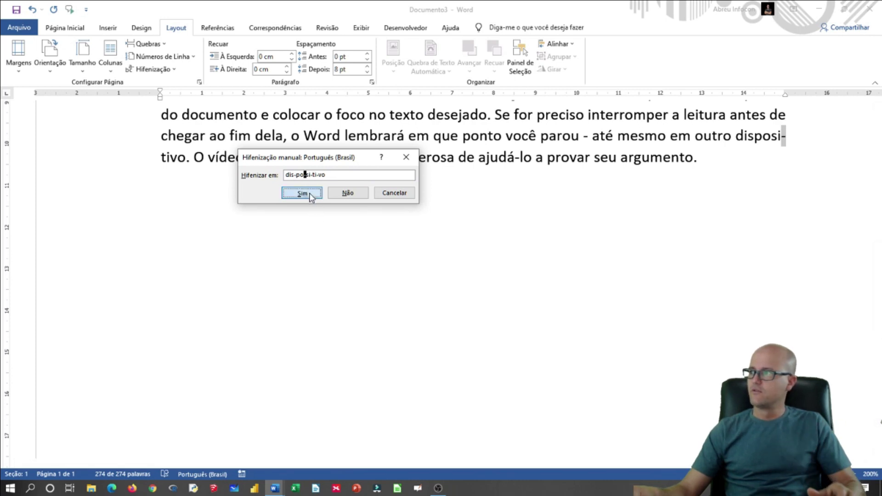
left_click(310, 197)
left_click(420, 277)
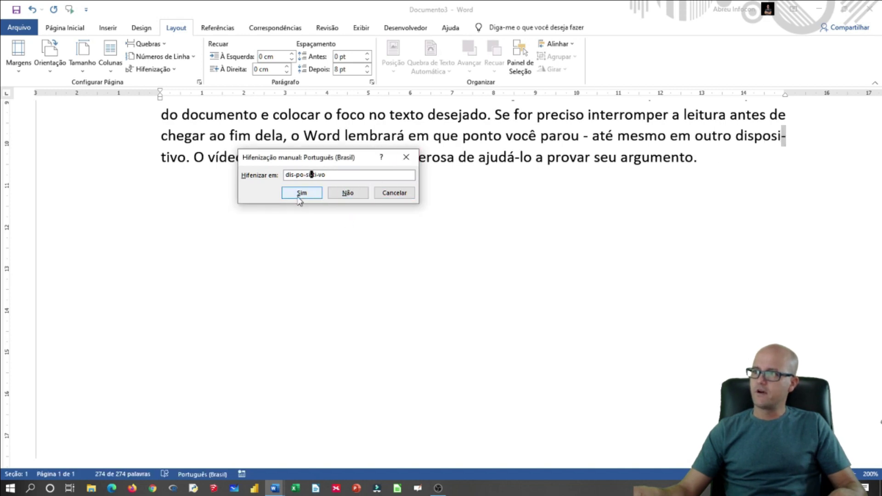
left_click(301, 195)
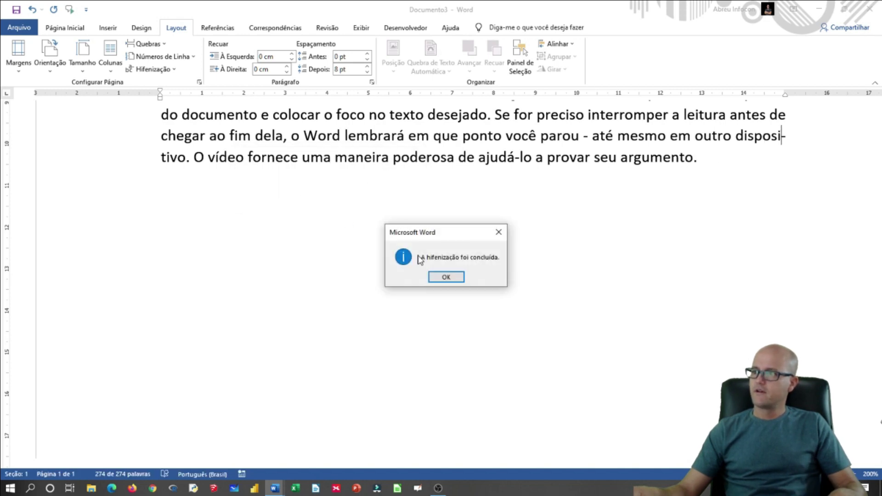
left_click(442, 277)
Step: Bold the line-start fragment 'rados' from alte-rados, then show the Hifenização options
left_click(761, 297)
scroll(756, 280, "down", 3)
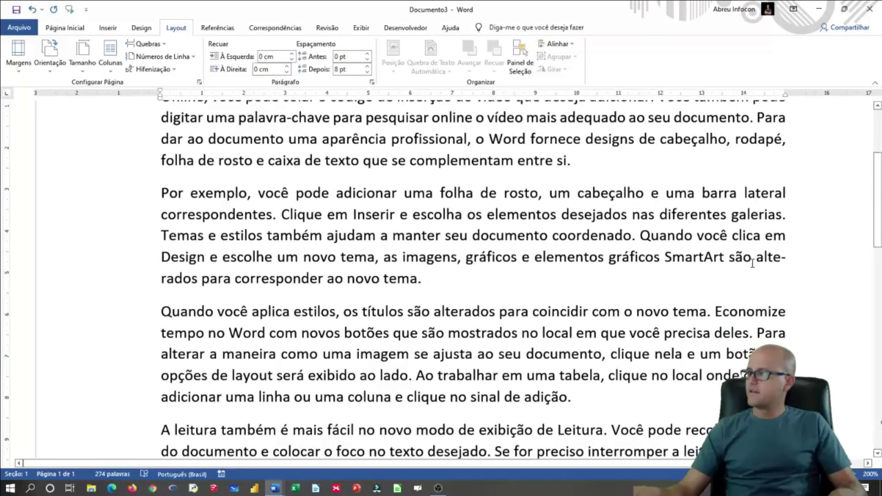
double_click(769, 262)
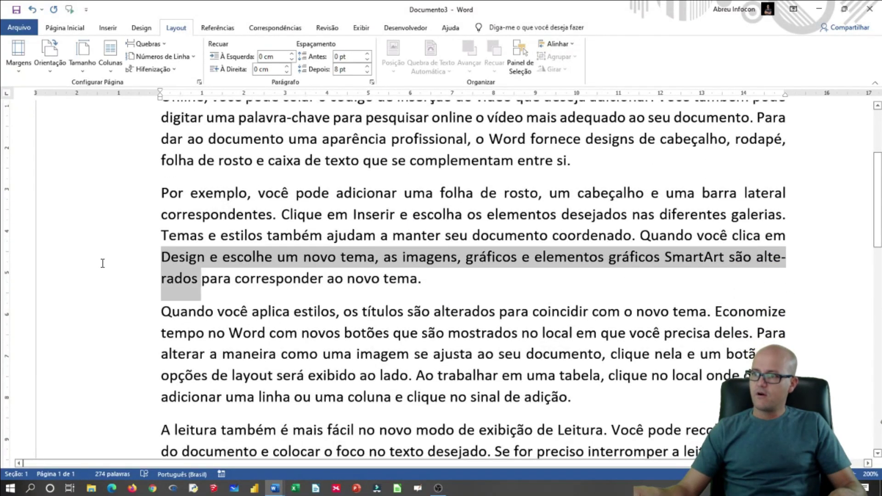
left_click_drag(162, 278, 180, 286)
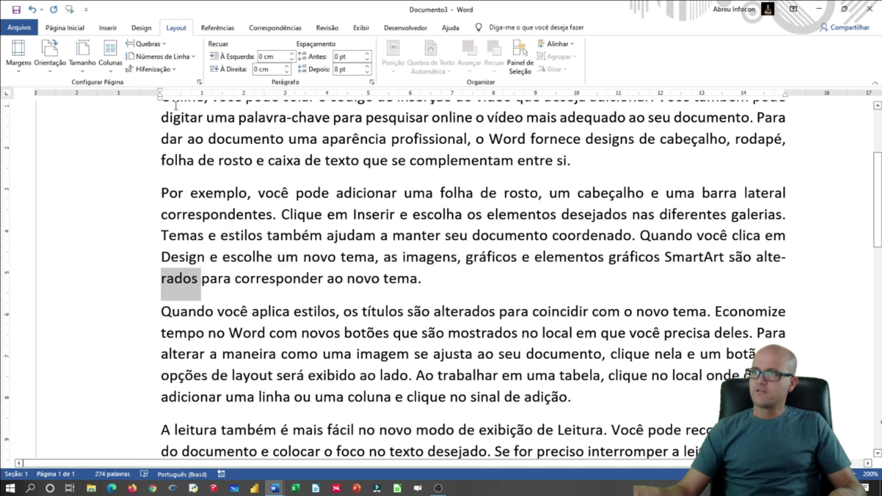
left_click(65, 28)
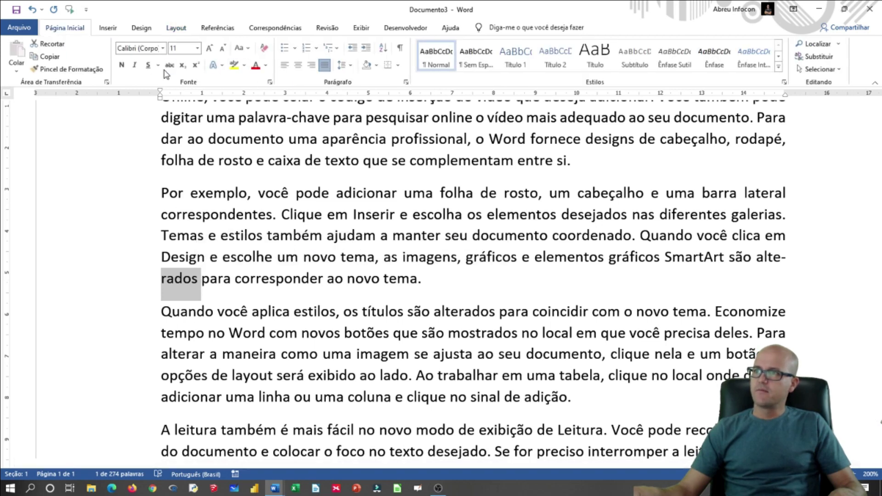
left_click(121, 65)
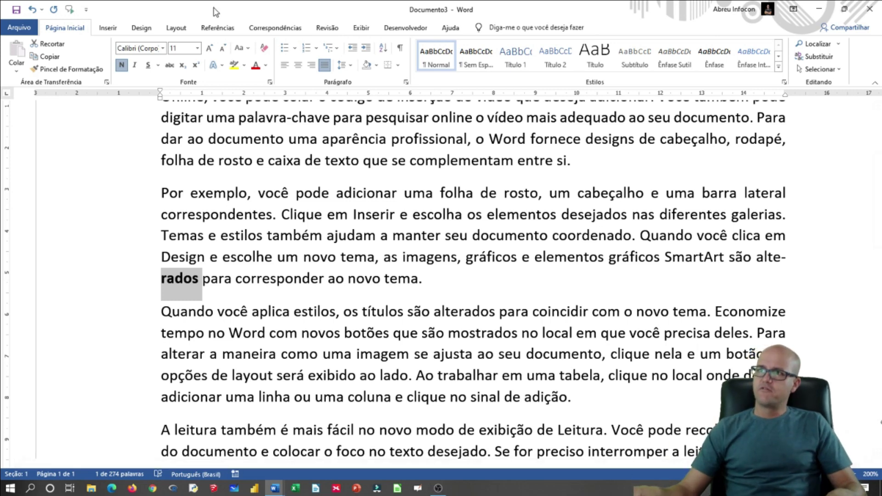
left_click(178, 32)
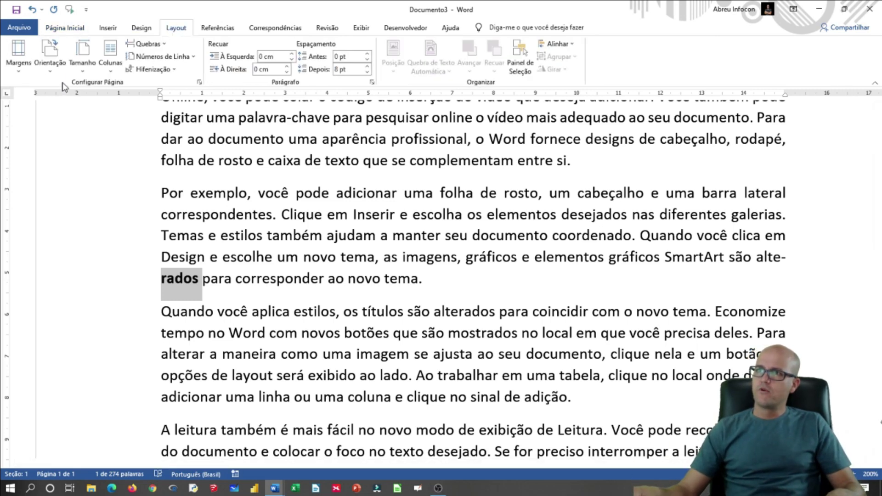
left_click(163, 69)
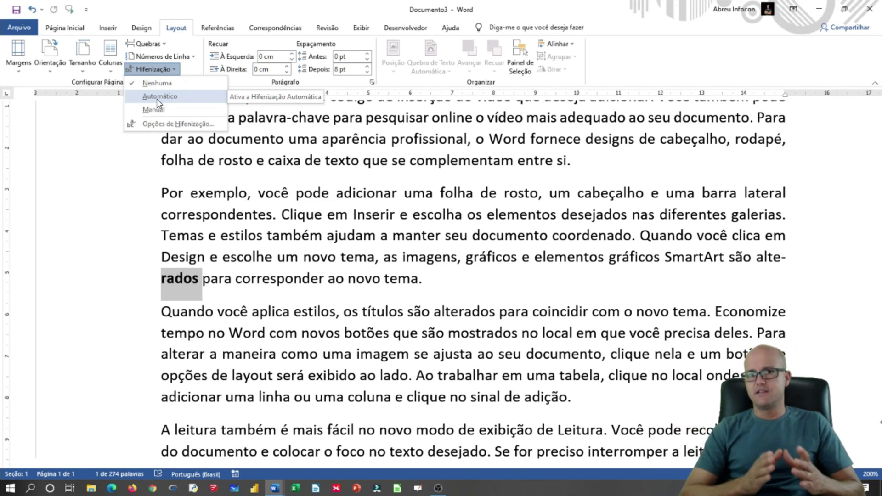
Step: Redisplay the Hifenização options, then bring up the exam-questions document at question 24
key("alt+Tab")
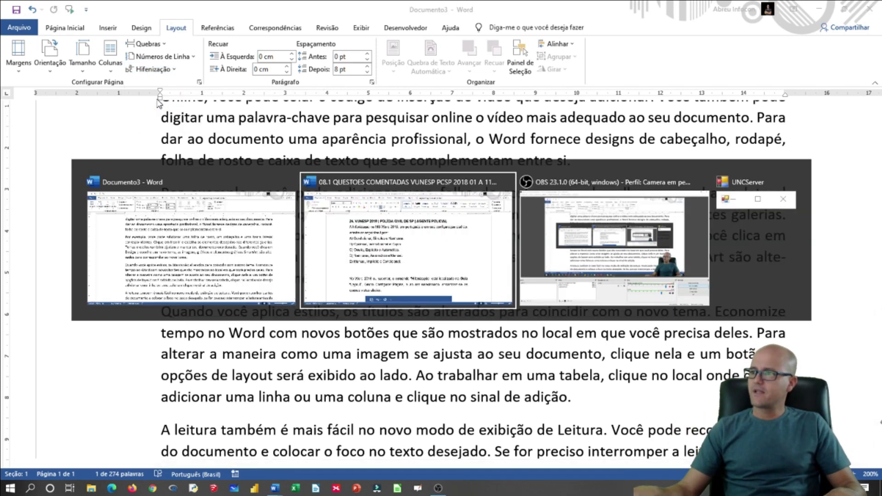
key("Escape")
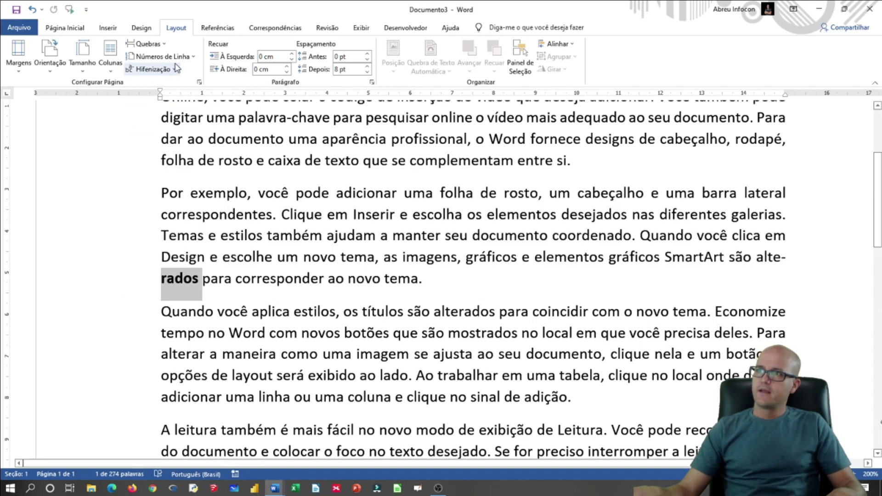
left_click(176, 68)
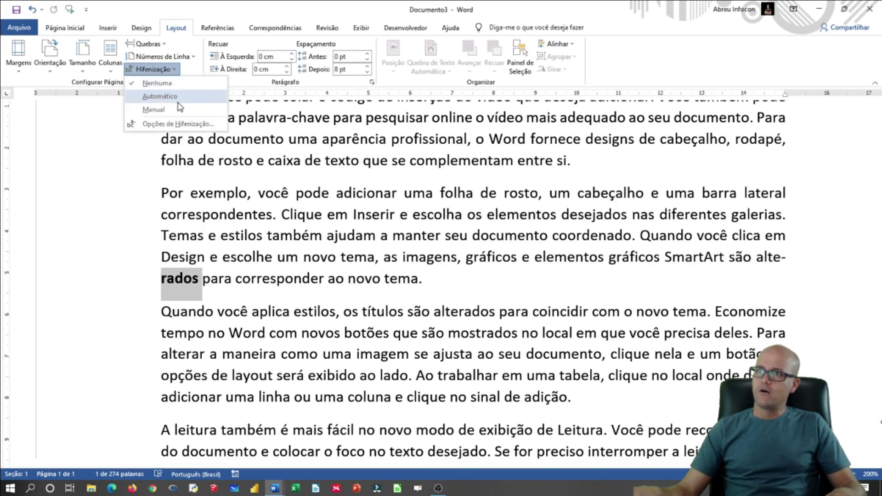
key("alt+Tab")
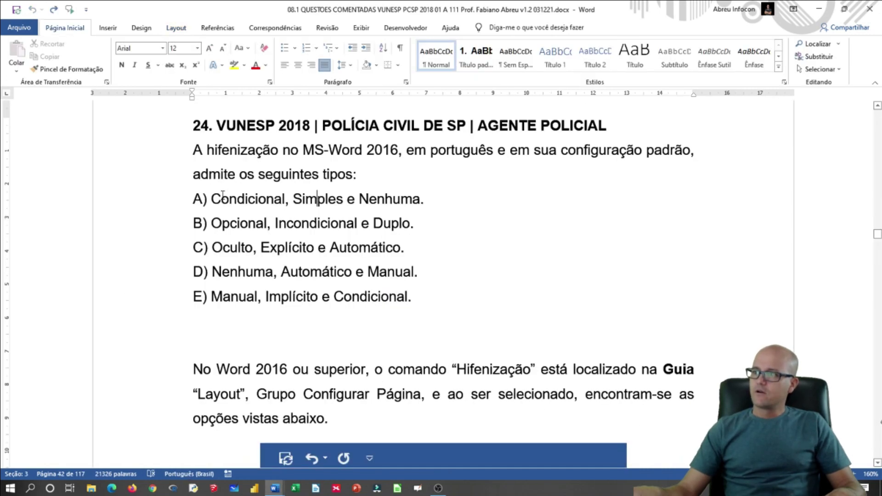
Step: Skim answers A and B, then select the full answer D line 'Nenhuma, Automático e Manual'
left_click_drag(222, 195, 358, 209)
left_click_drag(235, 222, 342, 225)
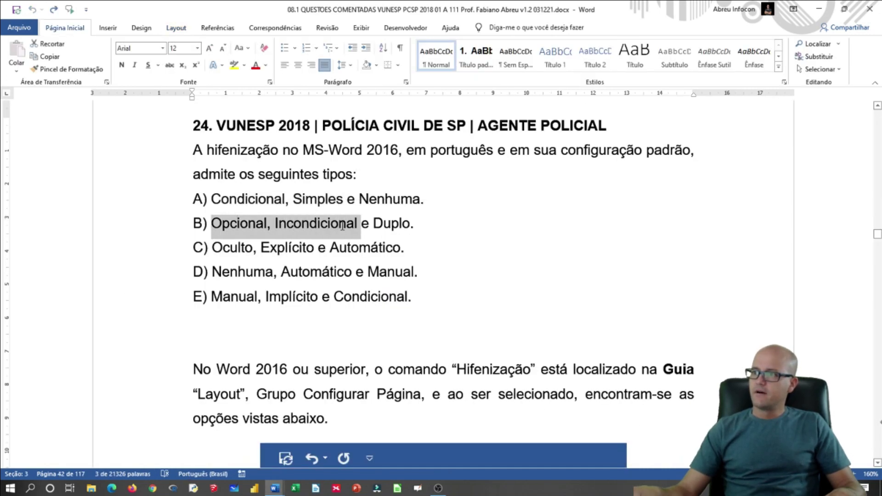
left_click(242, 269)
triple_click(354, 275)
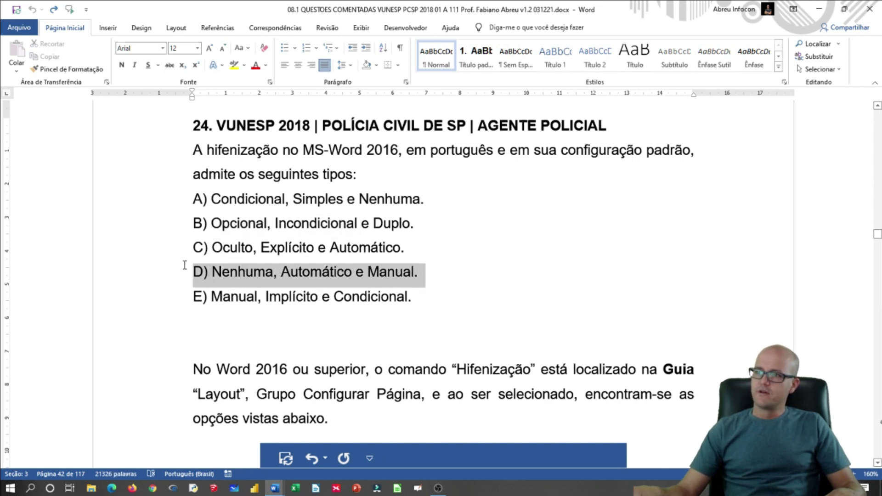